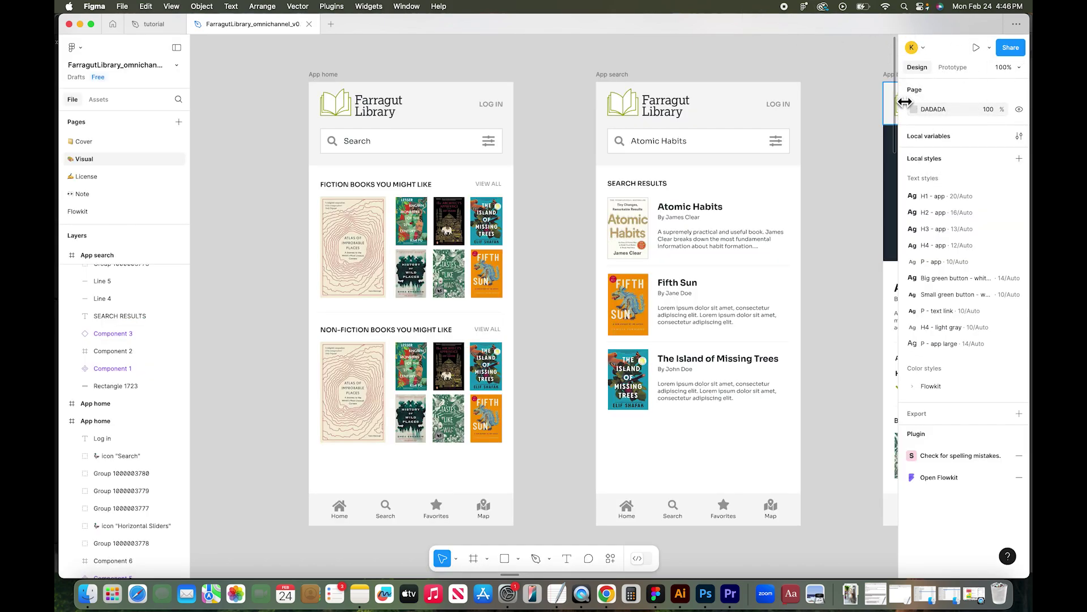
# Connect the App home frame to the App search frame with an on-click Navigate to interaction using Instant animation
pyautogui.click(954, 66)
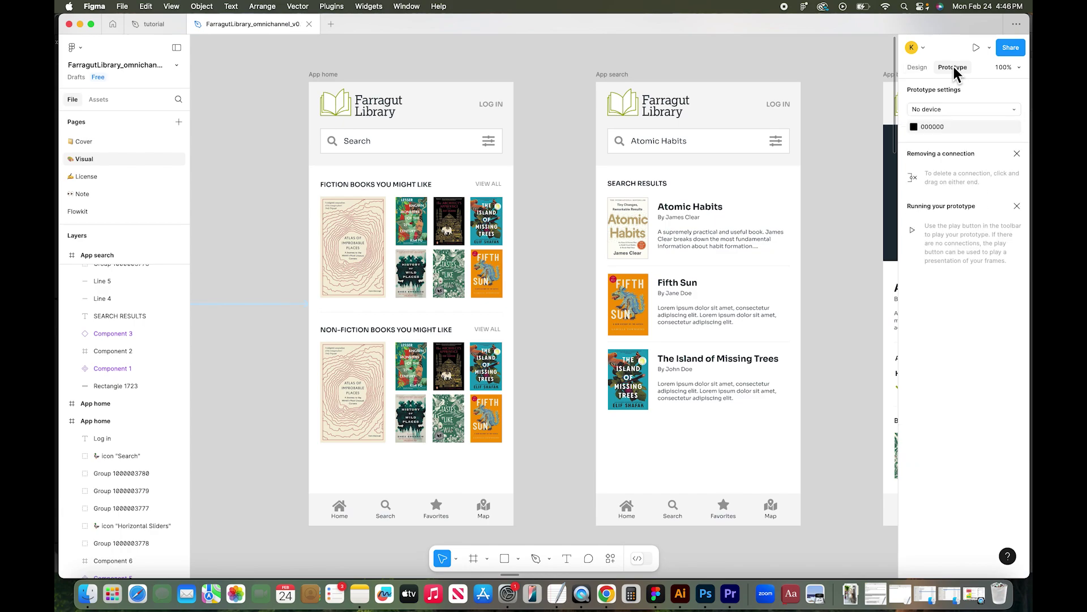
pyautogui.click(334, 75)
pyautogui.click(612, 75)
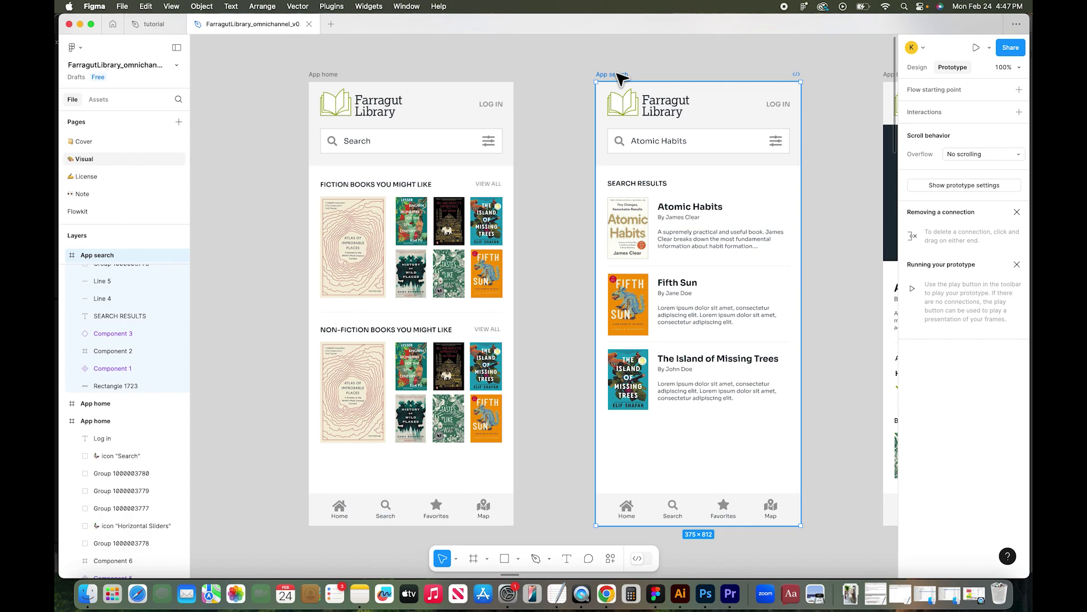
pyautogui.click(332, 76)
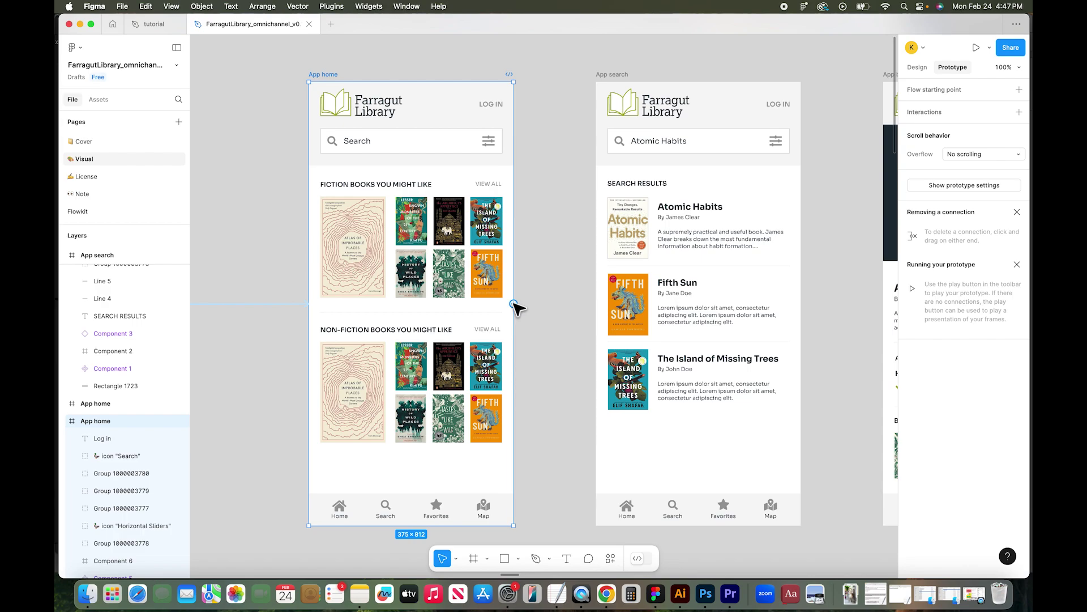
pyautogui.moveTo(514, 305); pyautogui.dragTo(598, 309)
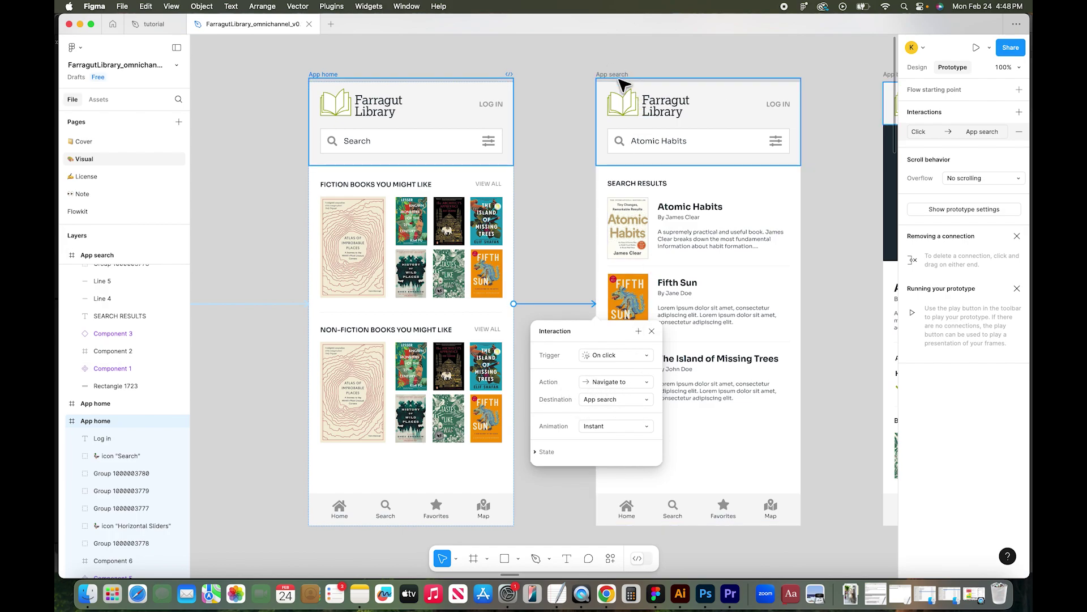
pyautogui.click(641, 423)
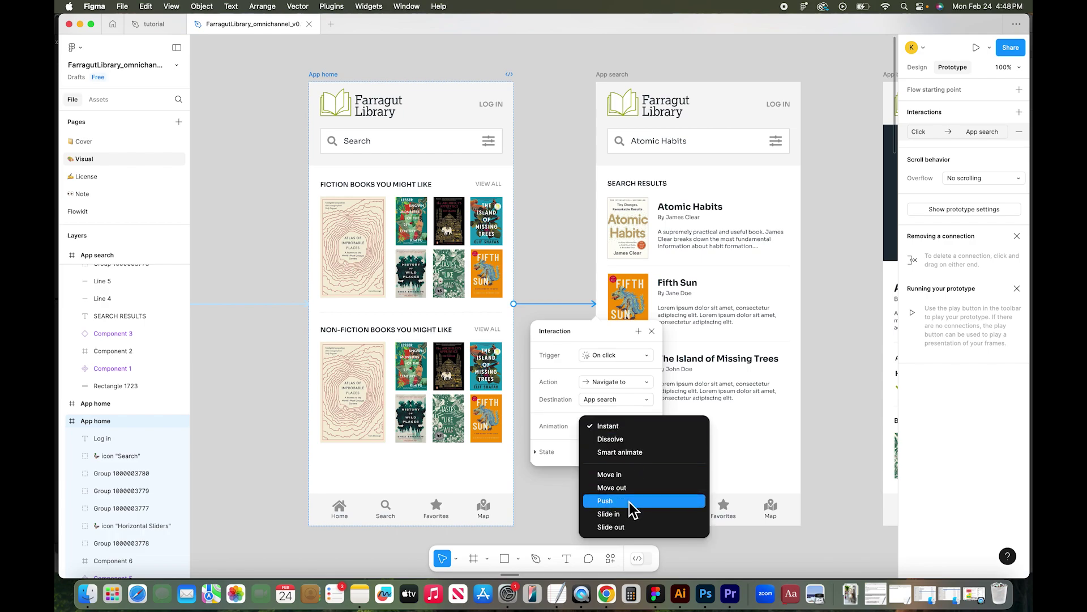
pyautogui.click(617, 432)
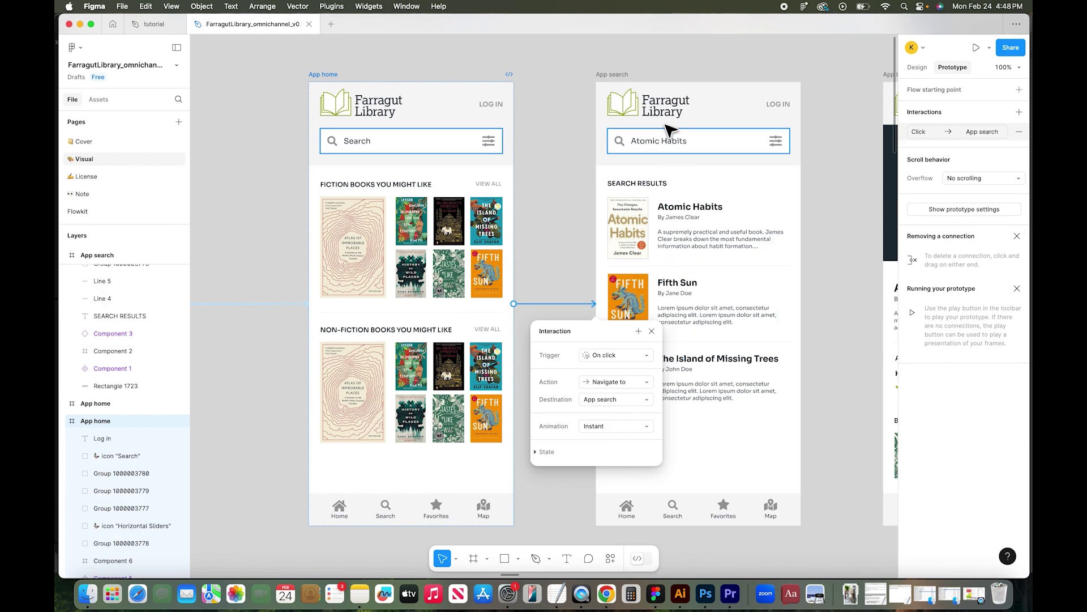
# Link the App search frame to App book detail and continue the on-click connections through Login and the two App reserve frames
pyautogui.hscroll(8, 417, 82)
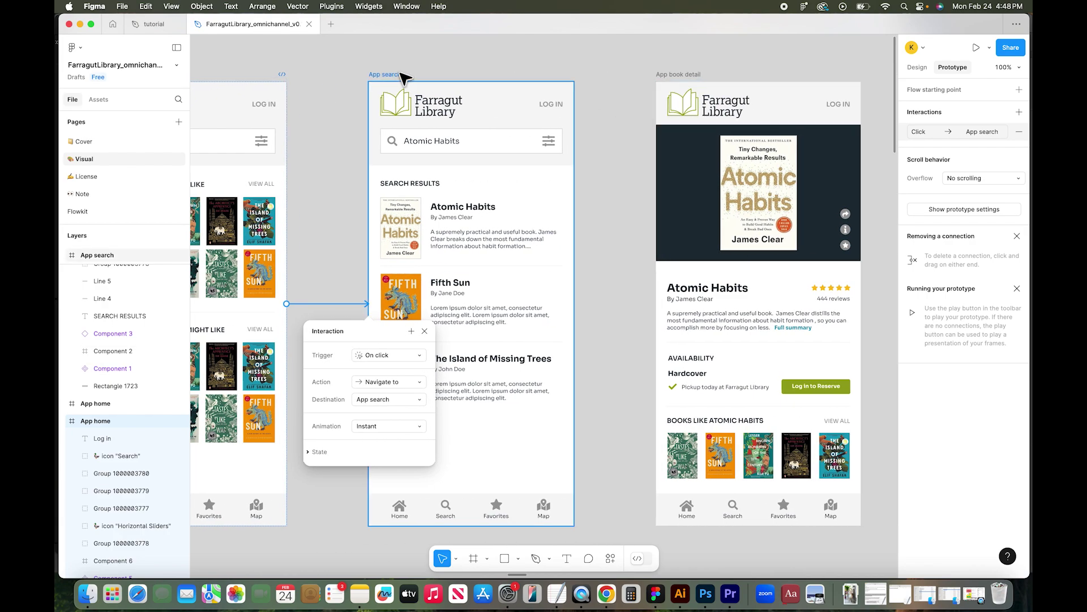
pyautogui.click(401, 75)
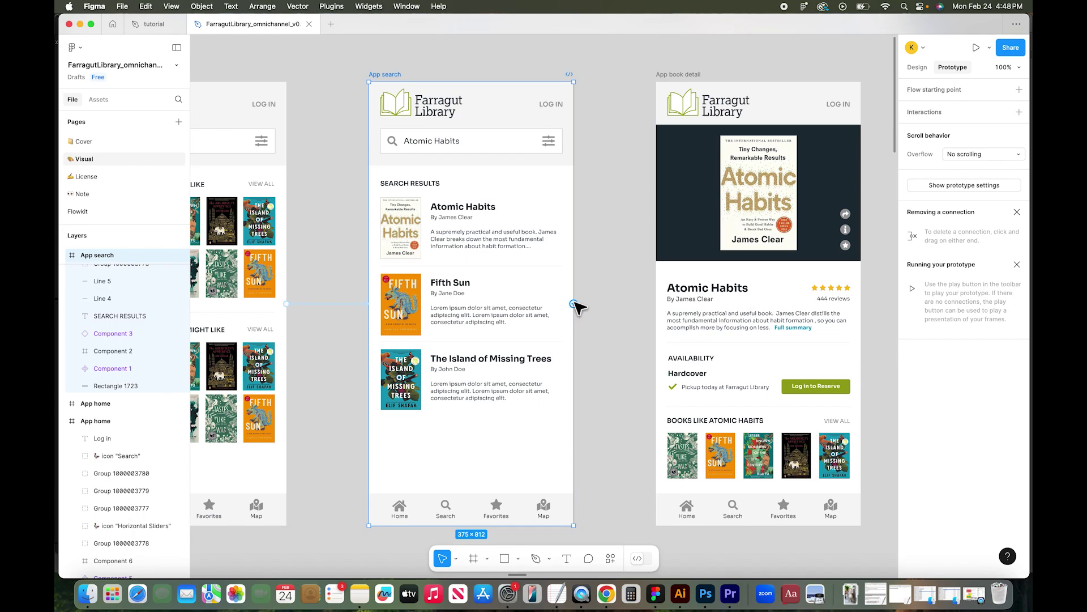
pyautogui.moveTo(574, 304); pyautogui.dragTo(687, 311)
pyautogui.hscroll(3, 683, 311)
pyautogui.hscroll(5, 687, 311)
pyautogui.scroll(-3, 669, 312)
pyautogui.click(653, 309)
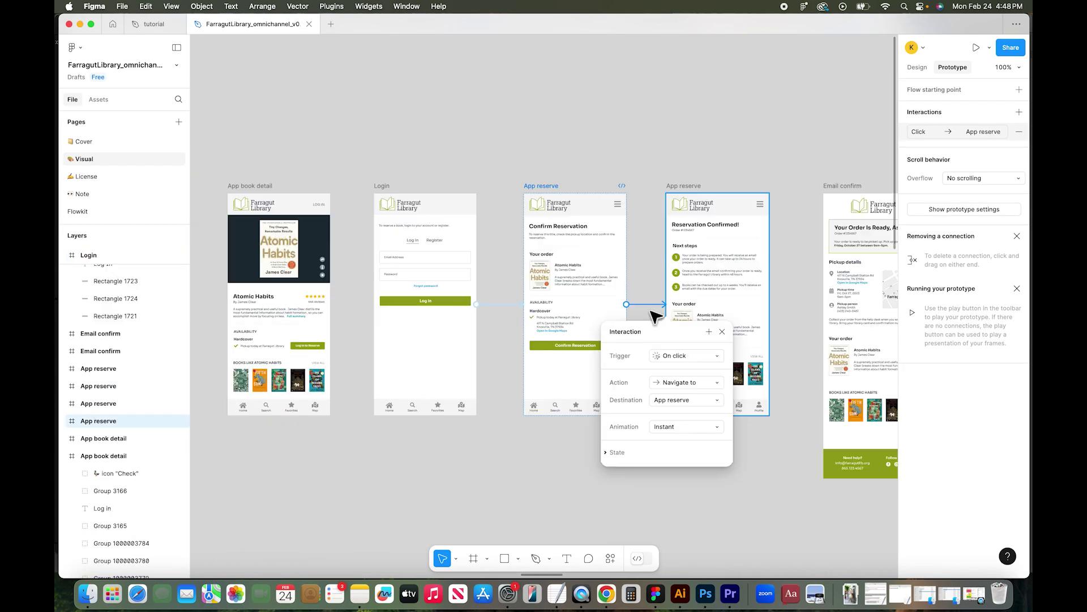
# Select the App home frame and present the prototype starting from it
pyautogui.hscroll(-5, 653, 309)
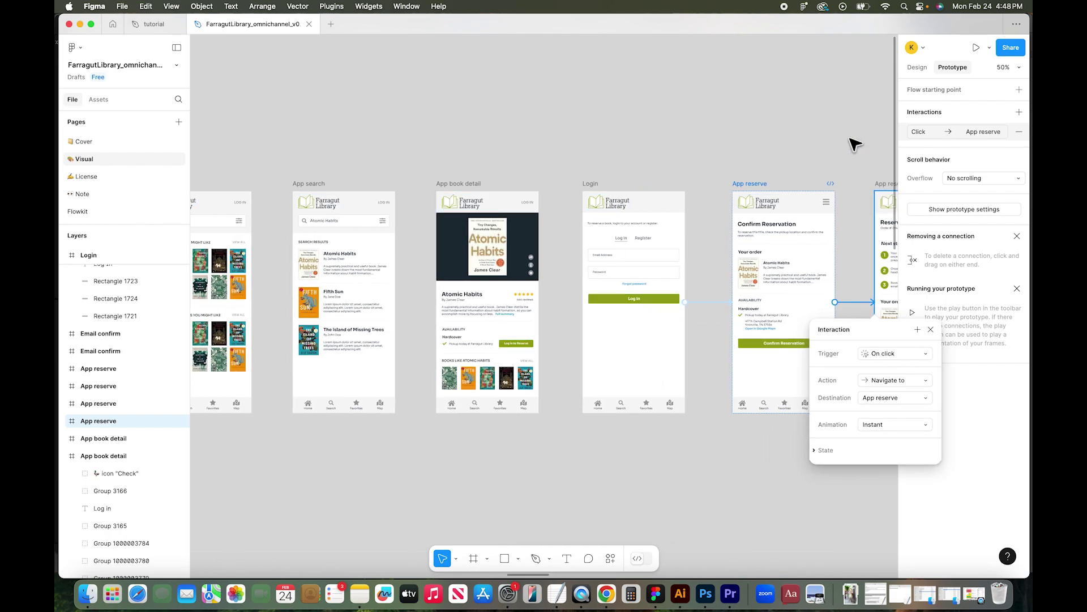
pyautogui.hscroll(-3, 680, 137)
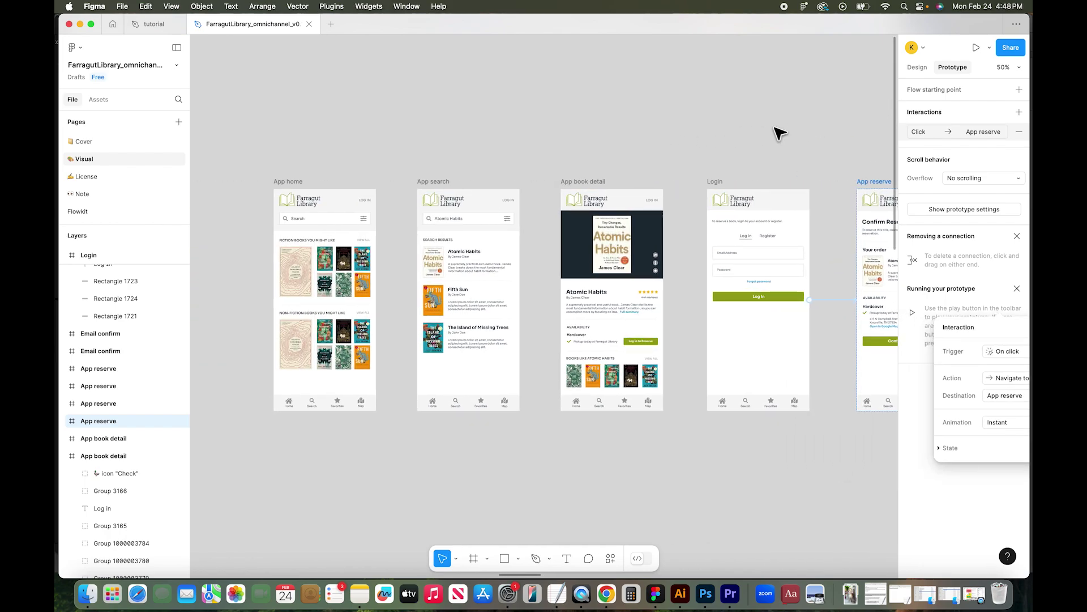
pyautogui.click(285, 181)
pyautogui.click(285, 181)
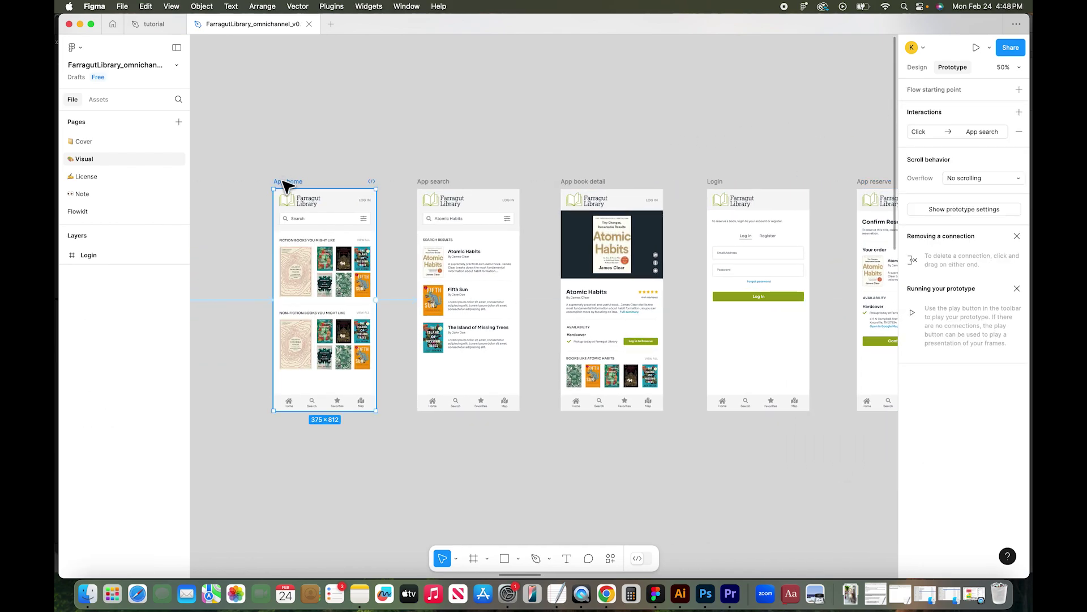
pyautogui.click(977, 48)
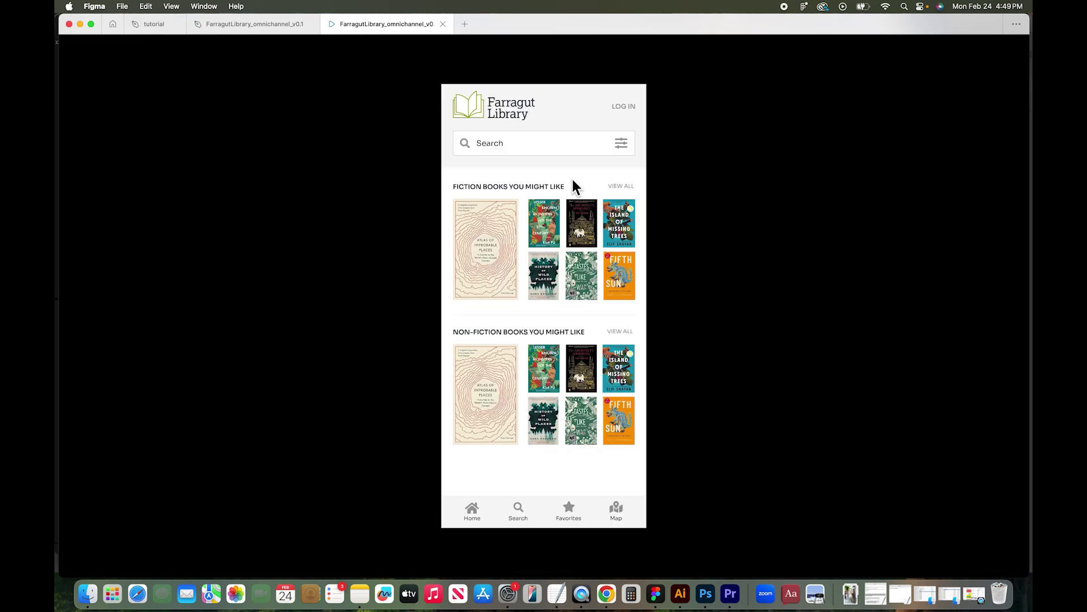
# Advance through the prototype screens to Confirm Reservation, go back through them, and close the preview
pyautogui.press('Right')
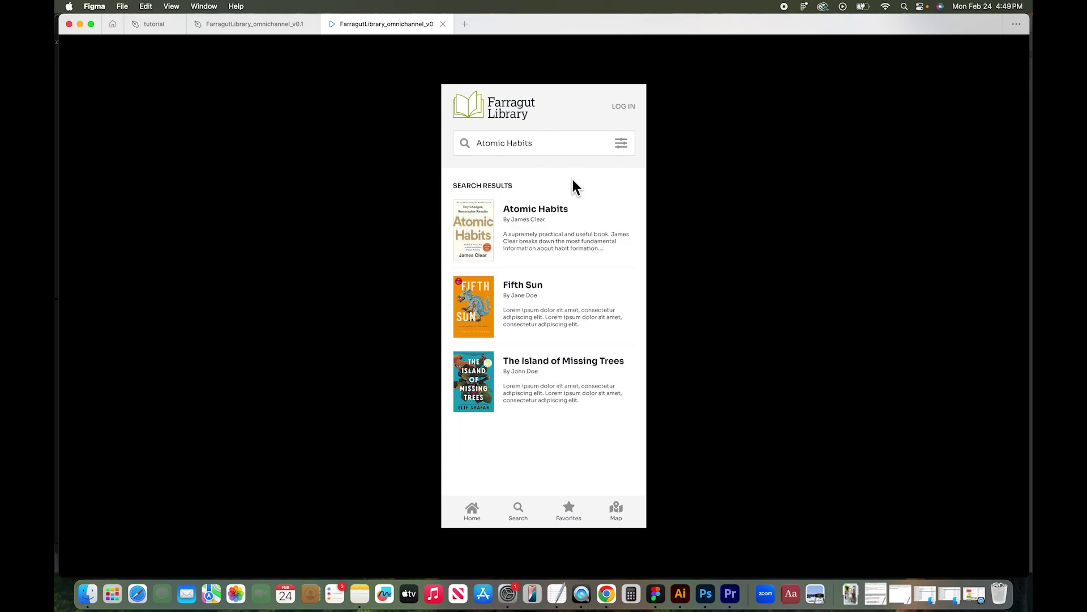
pyautogui.press('Right')
pyautogui.press('Right')
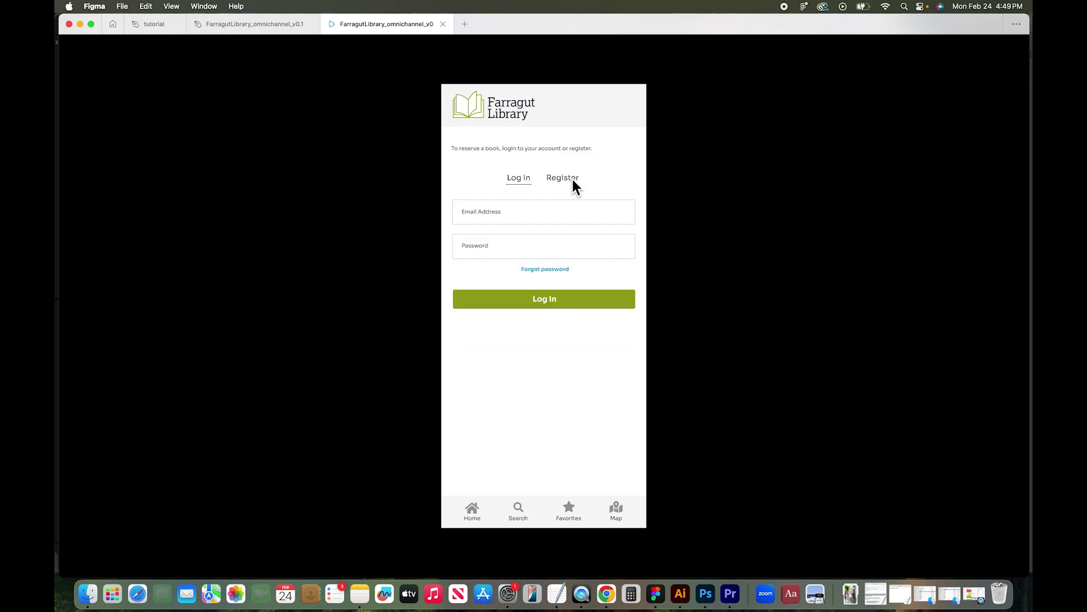
pyautogui.press('Right')
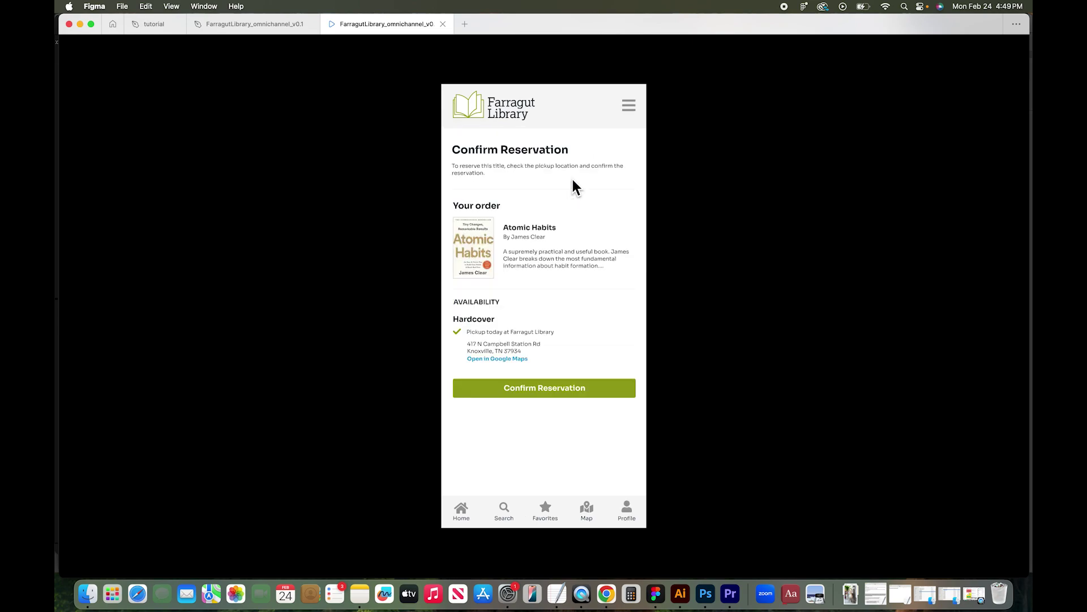
pyautogui.press('Left')
pyautogui.press('Left')
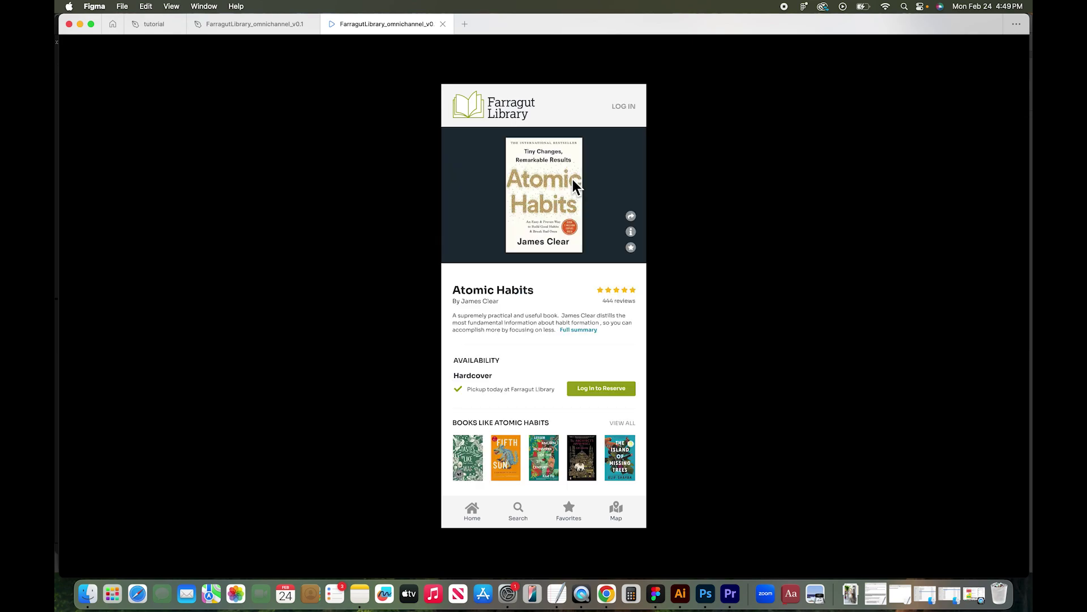
pyautogui.press('Left')
pyautogui.press('super+w')
# Link the Home icon in the App search frame's navigation bar to the App home frame
pyautogui.hscroll(-5, 368, 175)
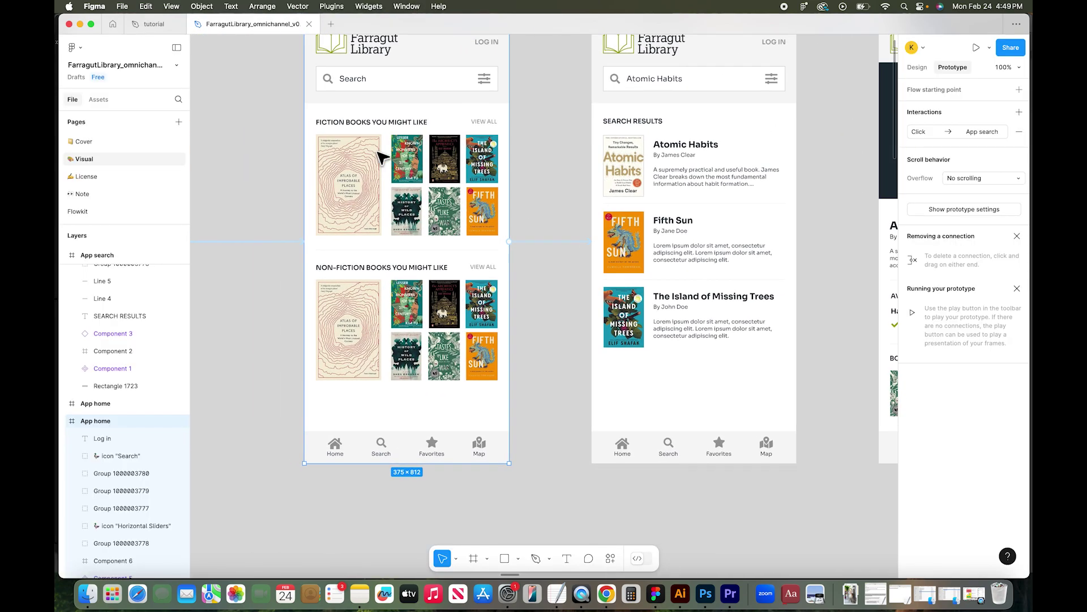
pyautogui.scroll(1, 382, 159)
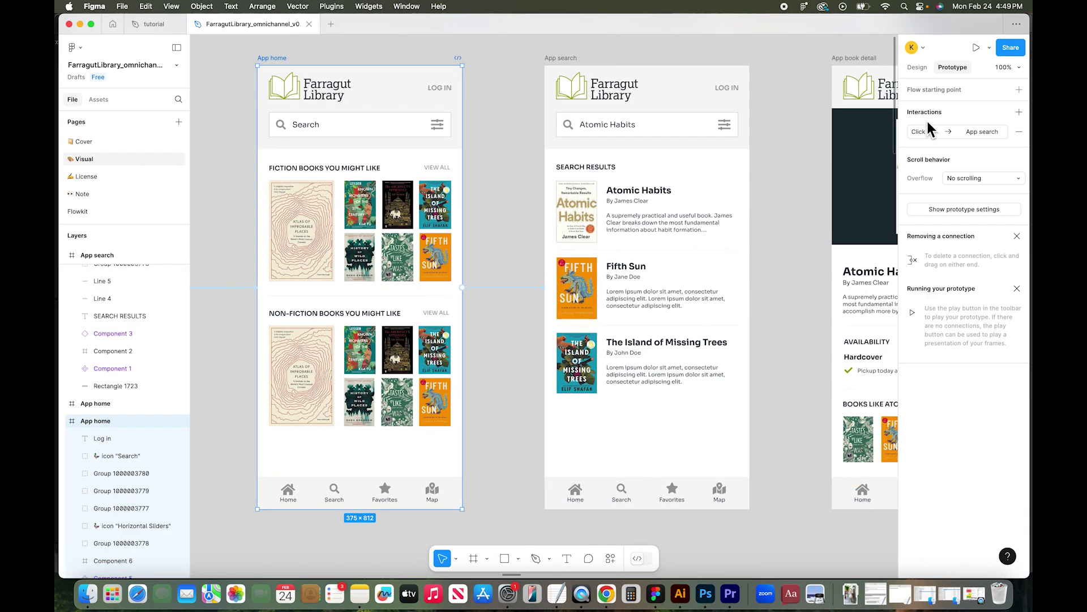
pyautogui.hscroll(3, 523, 467)
pyautogui.scroll(-3, 691, 412)
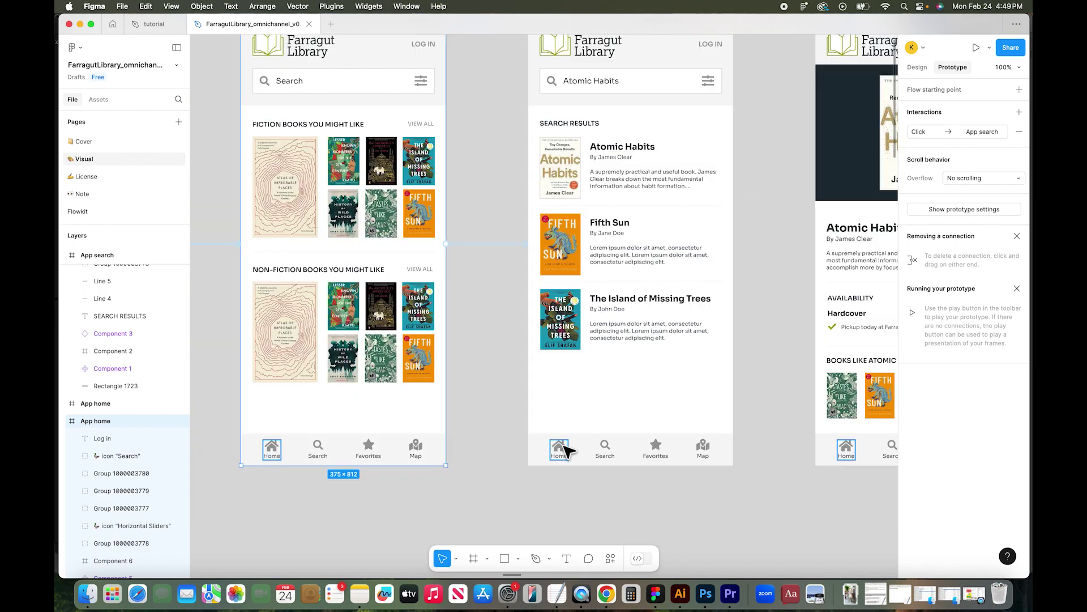
pyautogui.press('Escape')
pyautogui.scroll(5, 567, 451)
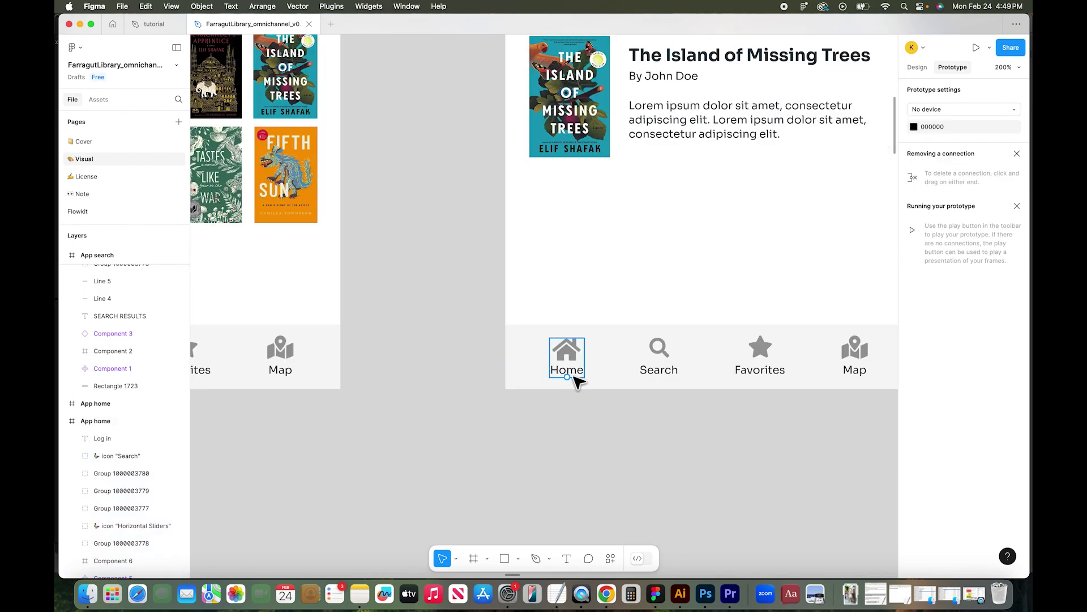
pyautogui.click(554, 364)
pyautogui.moveTo(550, 358); pyautogui.dragTo(323, 119)
# Link the Home icons in the App book detail and Login frames to the App home frame
pyautogui.scroll(-3, 321, 119)
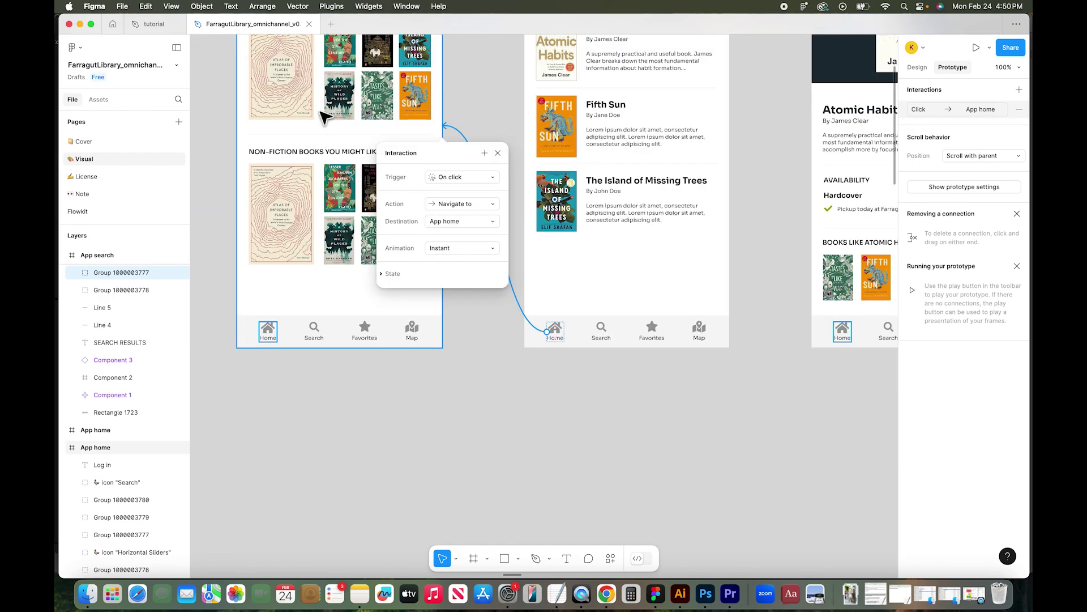
pyautogui.scroll(-3, 448, 361)
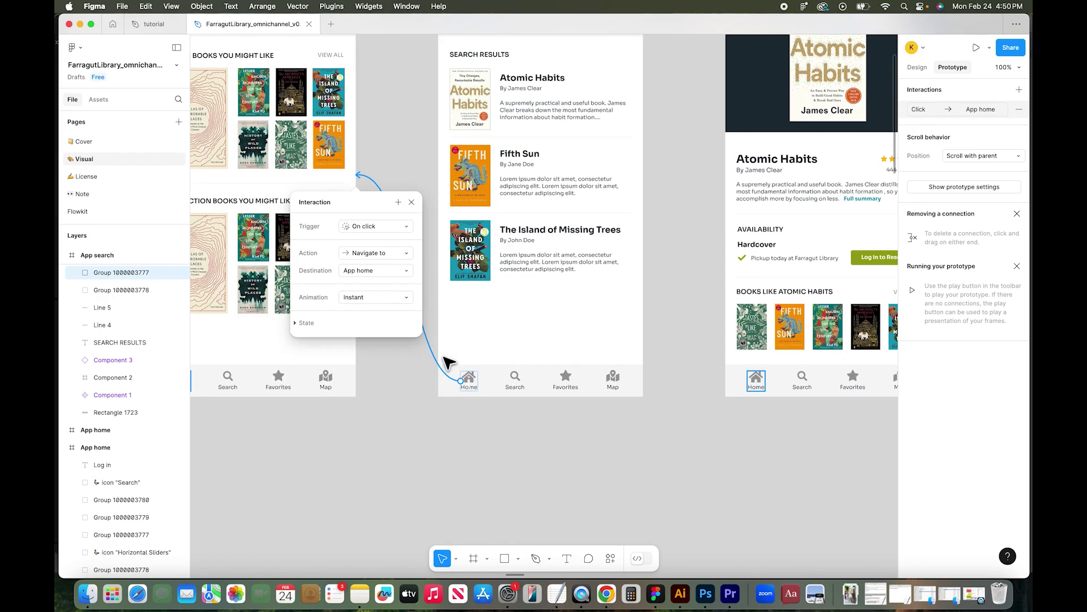
pyautogui.click(755, 386)
pyautogui.moveTo(749, 383); pyautogui.dragTo(357, 170)
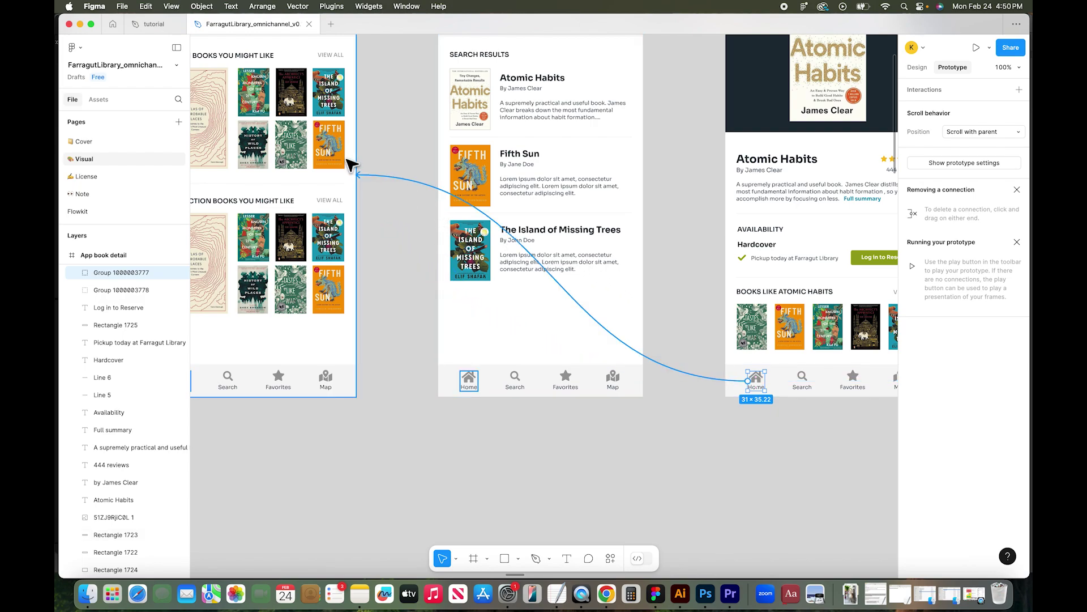
pyautogui.hscroll(10, 687, 396)
pyautogui.click(714, 388)
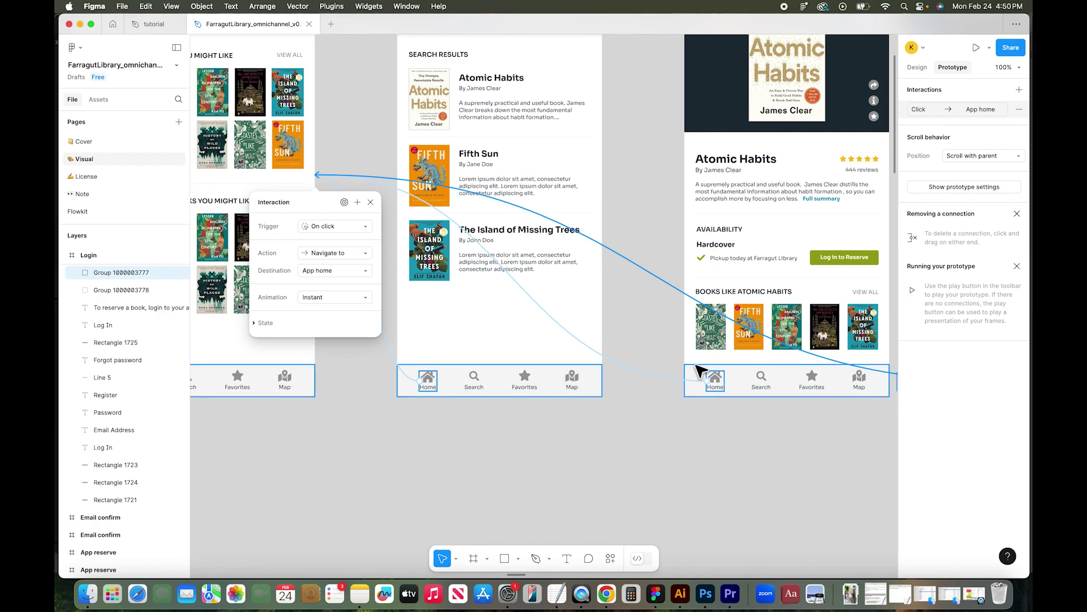
# Preview the prototype from App home, test the Home icon on the search results and book detail screens, and close the preview
pyautogui.scroll(7, 329, 344)
pyautogui.hscroll(-7, 329, 344)
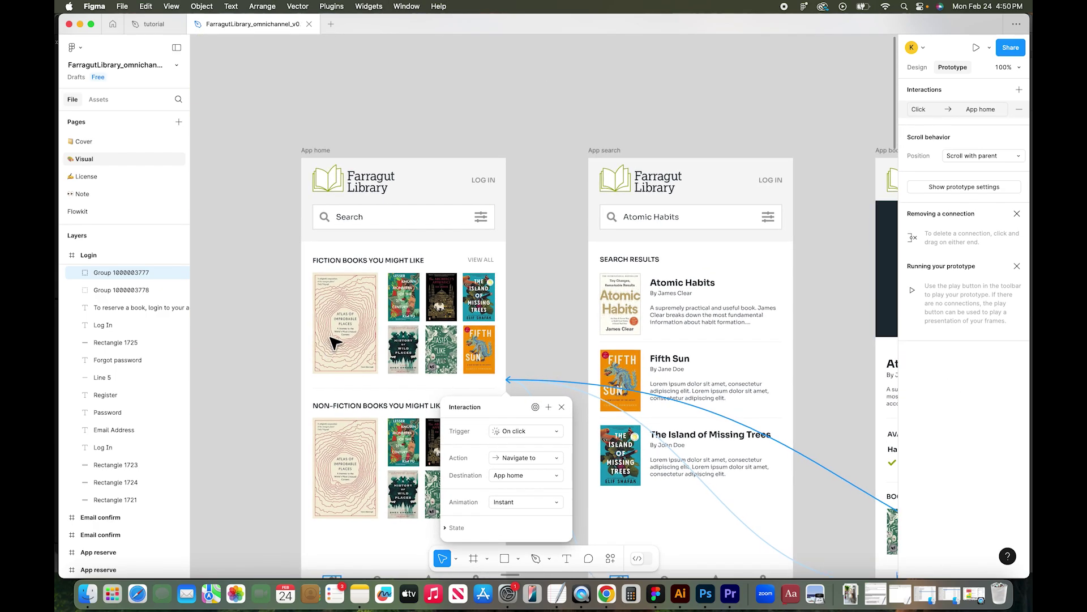
pyautogui.click(322, 150)
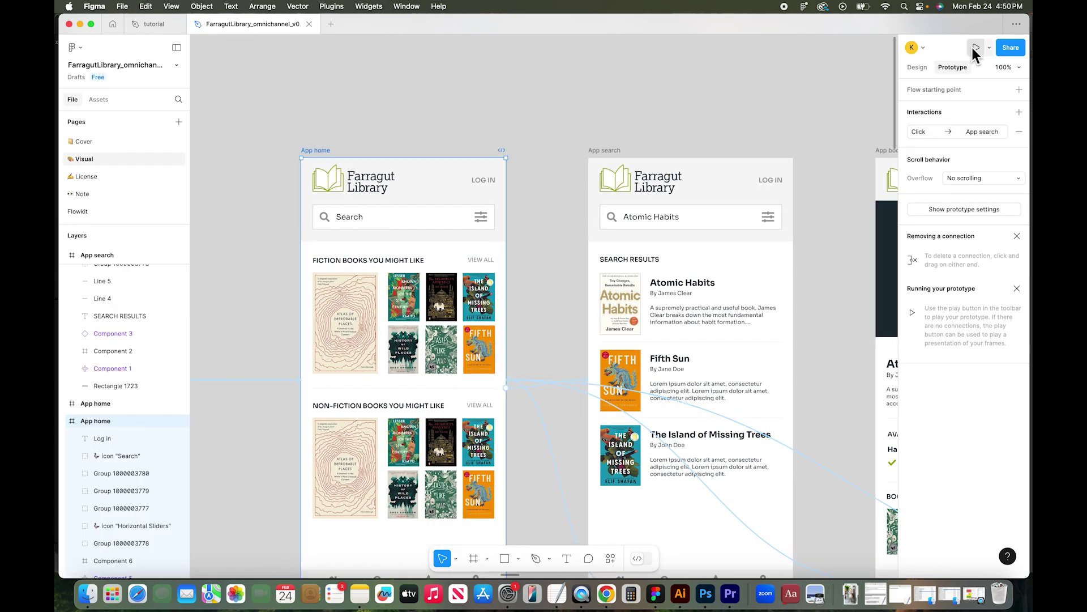
pyautogui.click(975, 50)
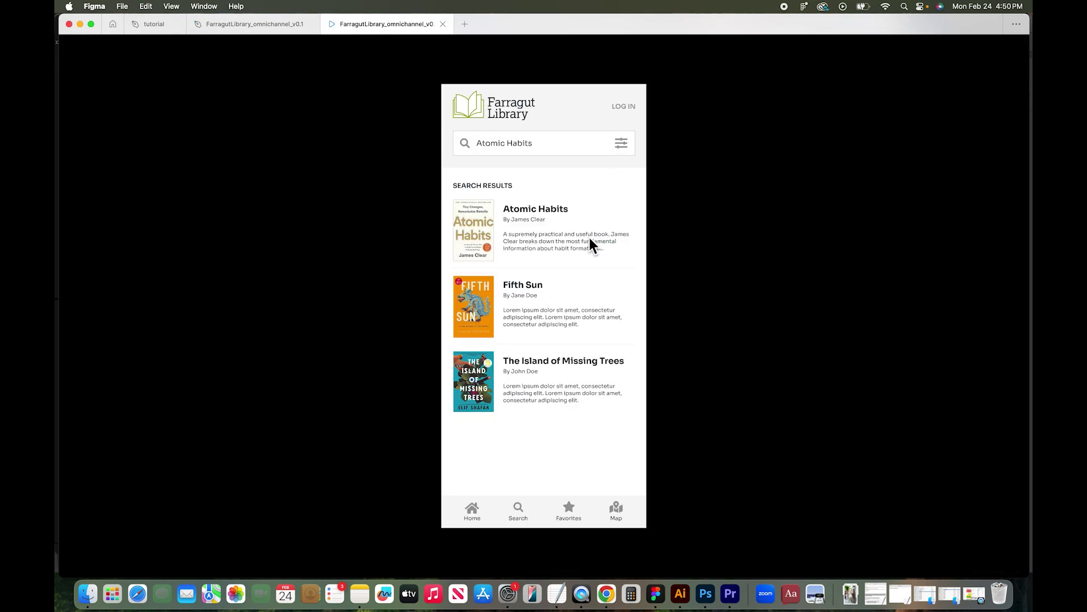
pyautogui.click(473, 518)
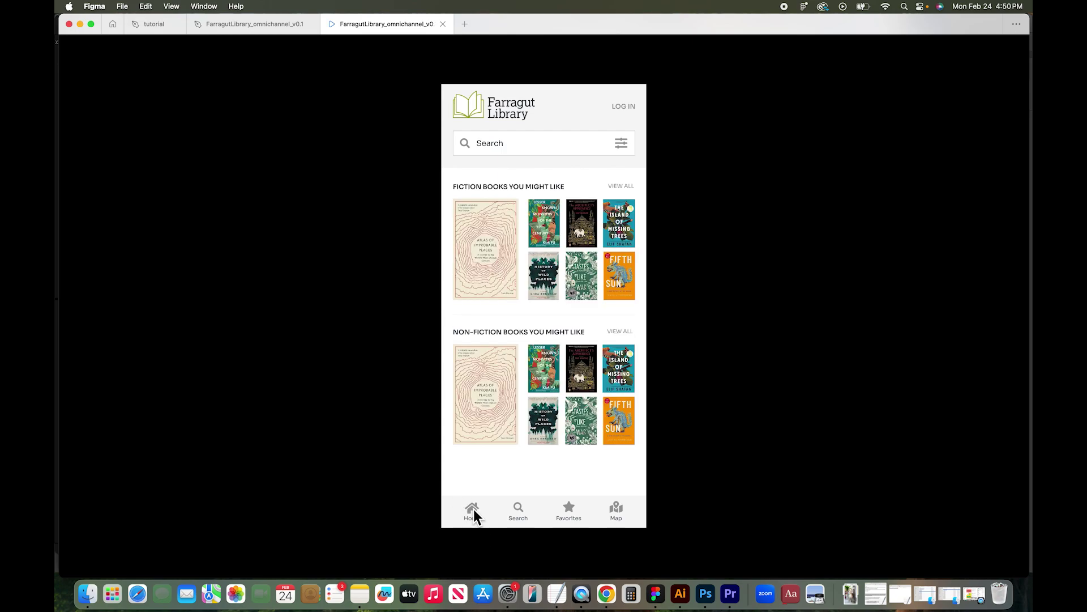
pyautogui.click(526, 426)
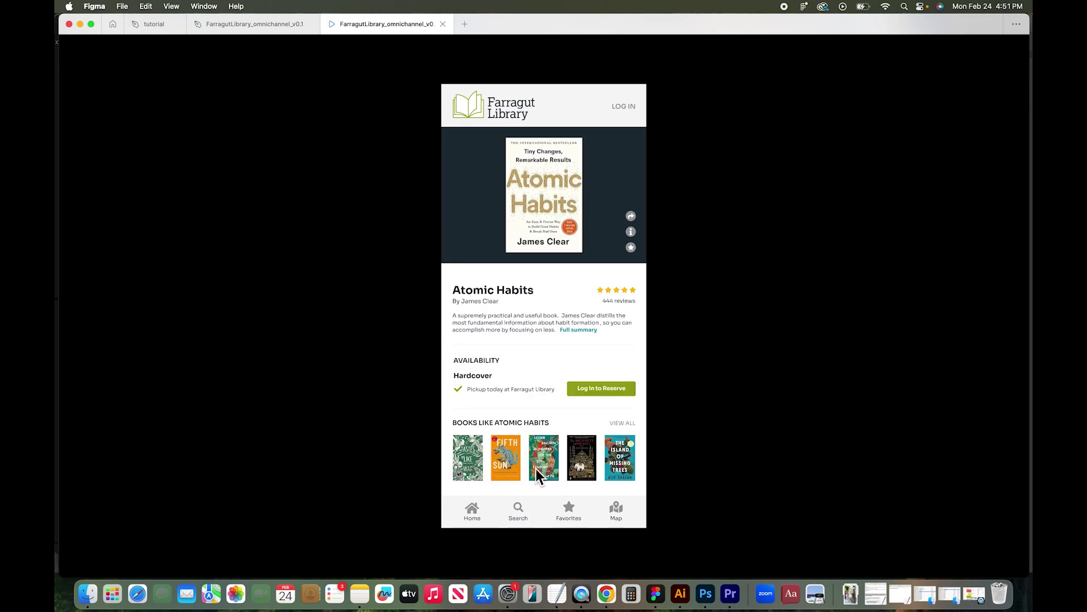
pyautogui.click(476, 517)
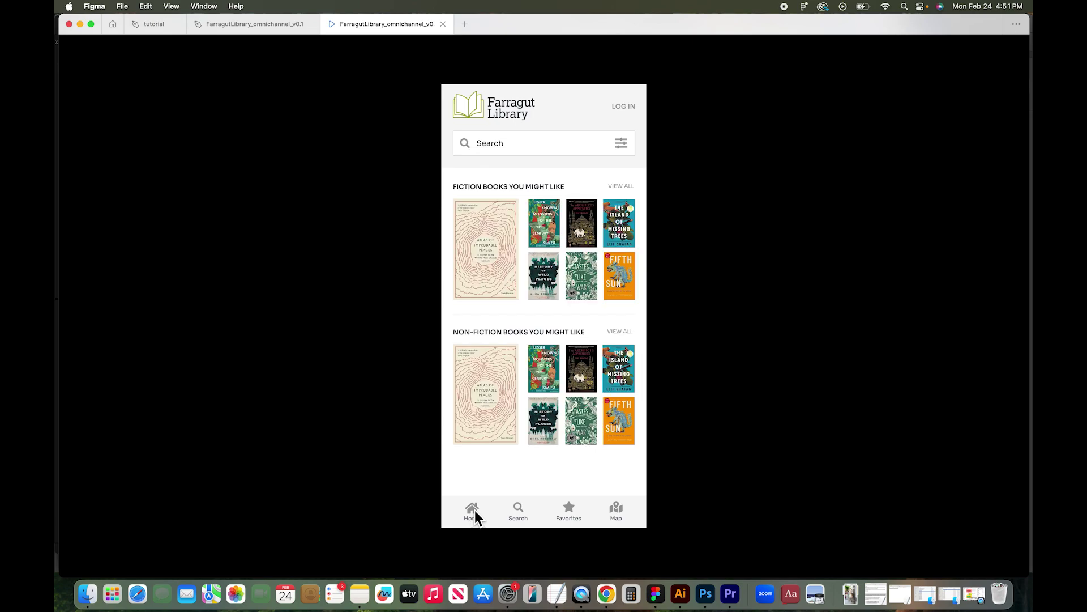
pyautogui.press('super+w')
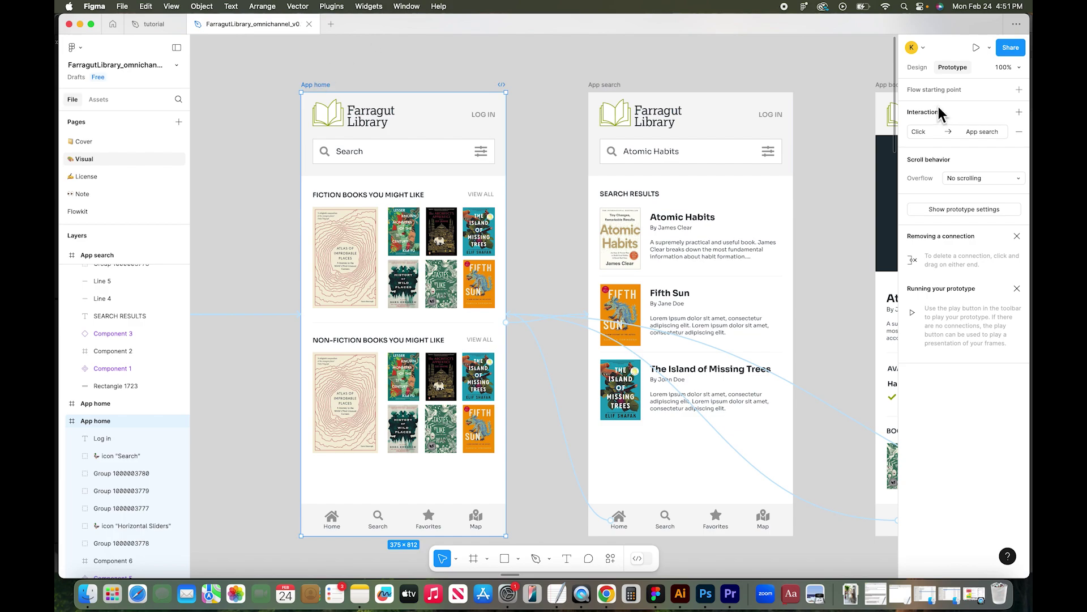
# Set the prototype's preview device to iPhone 13 mini (375×812) in the prototype settings
pyautogui.click(936, 211)
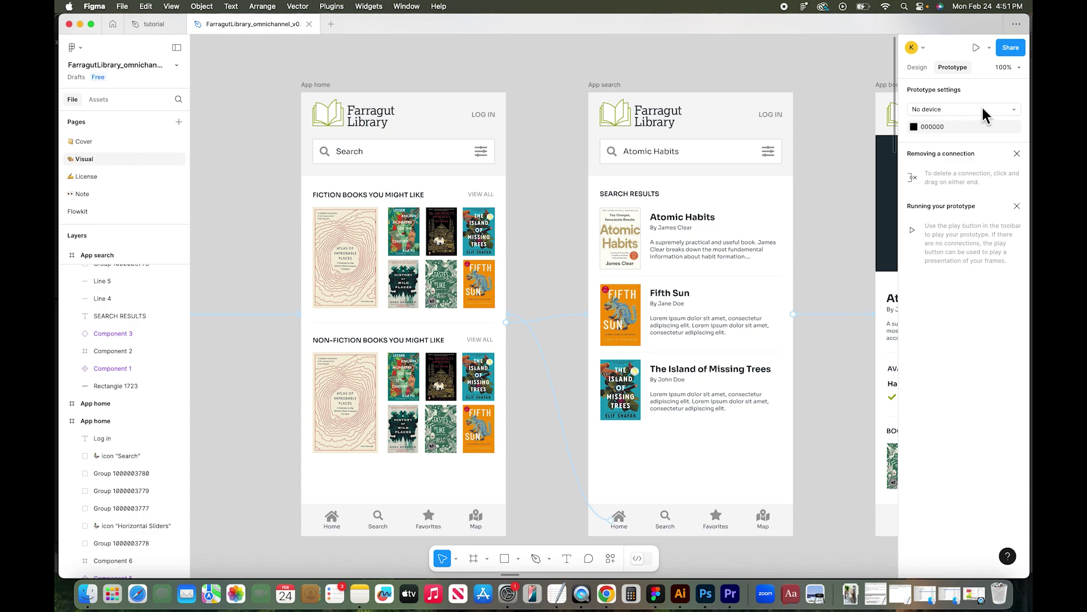
pyautogui.click(947, 109)
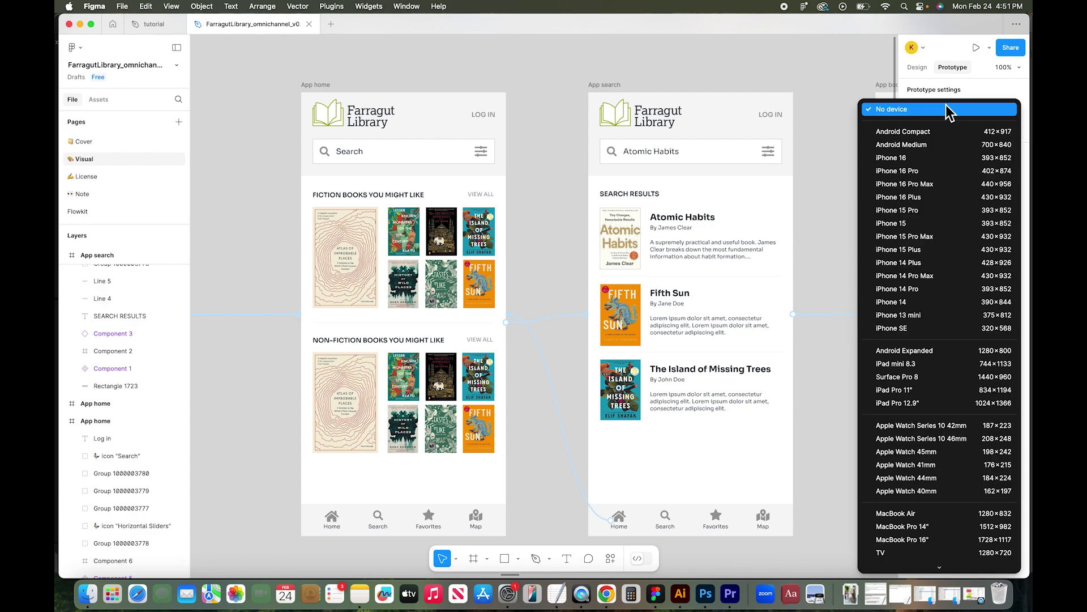
pyautogui.scroll(-2, 950, 315)
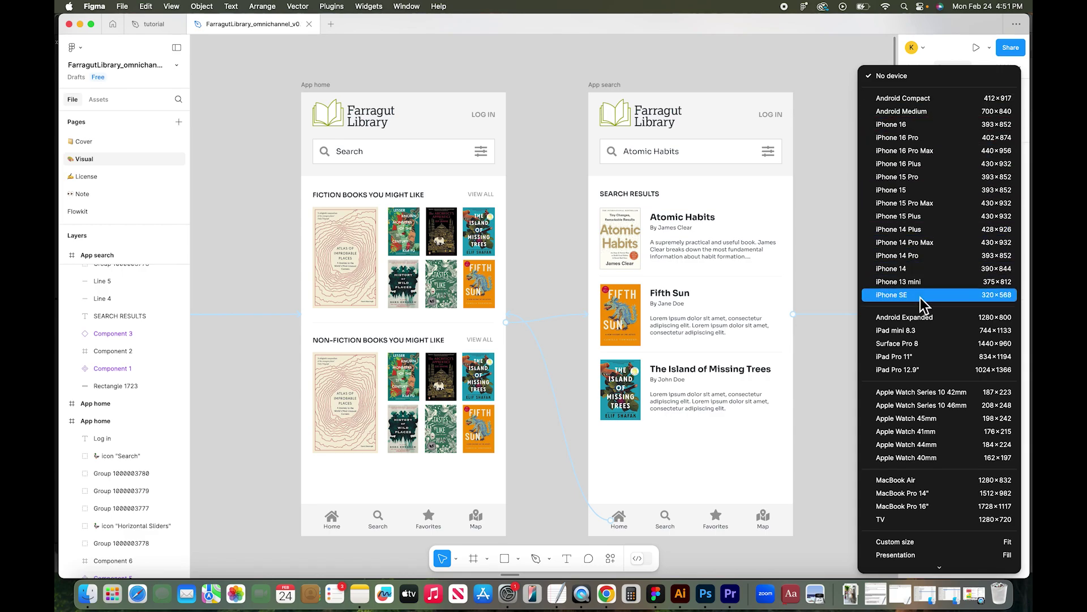
pyautogui.scroll(-4, 942, 328)
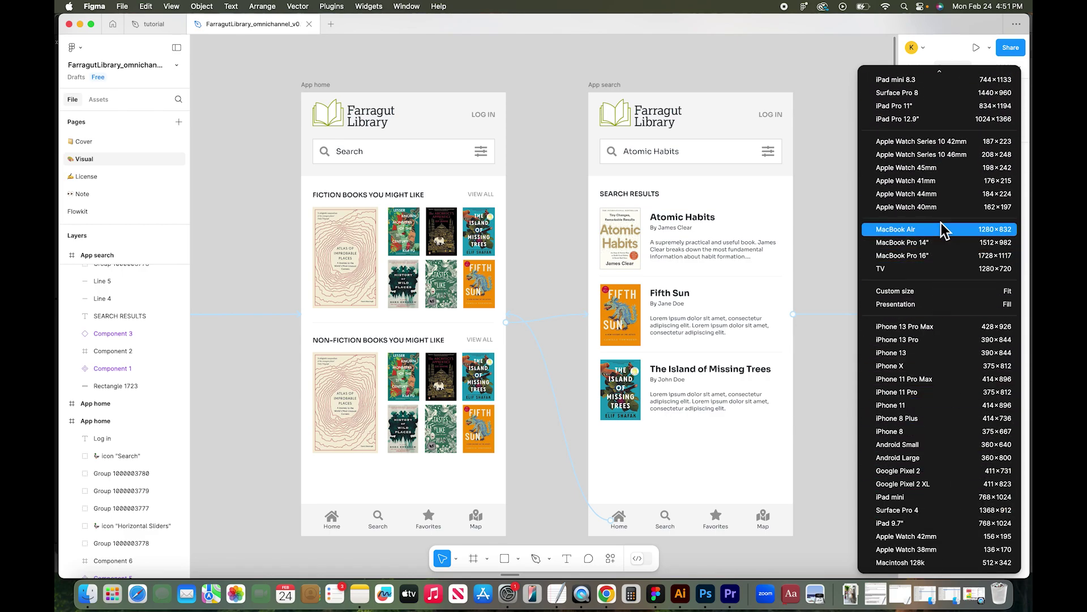
pyautogui.scroll(5, 937, 300)
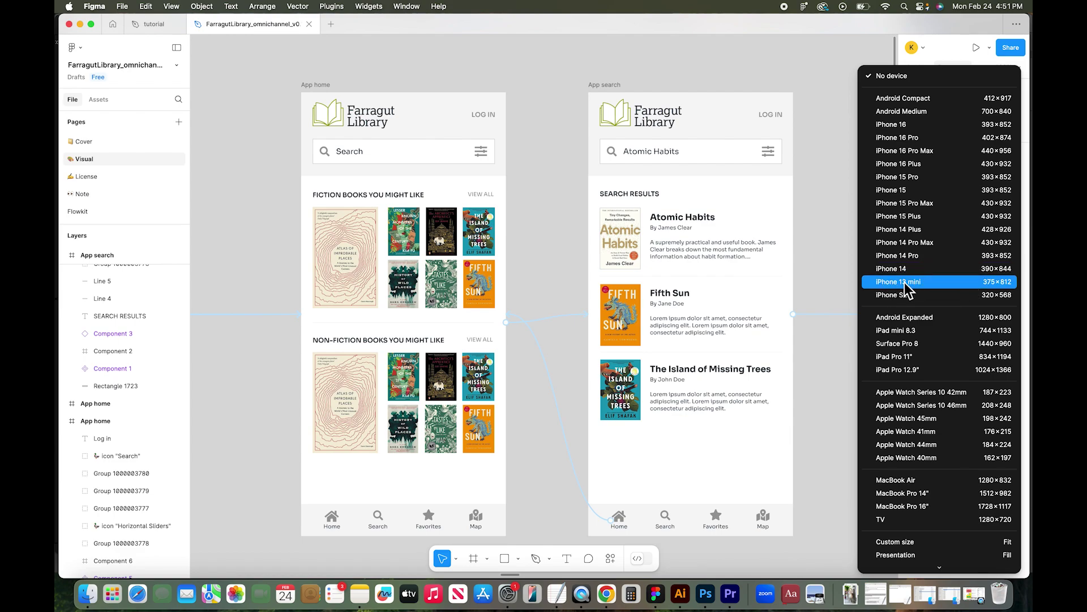
pyautogui.click(960, 282)
# Preview the prototype from App home, advance to the Login screen, test its Home icon, and close the preview
pyautogui.click(321, 85)
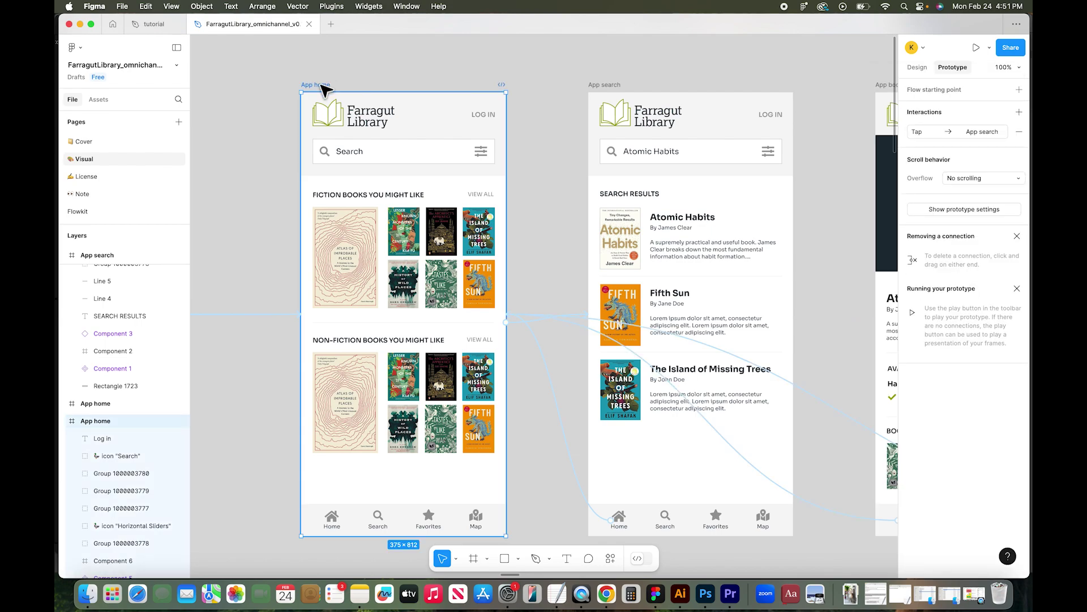
pyautogui.click(976, 48)
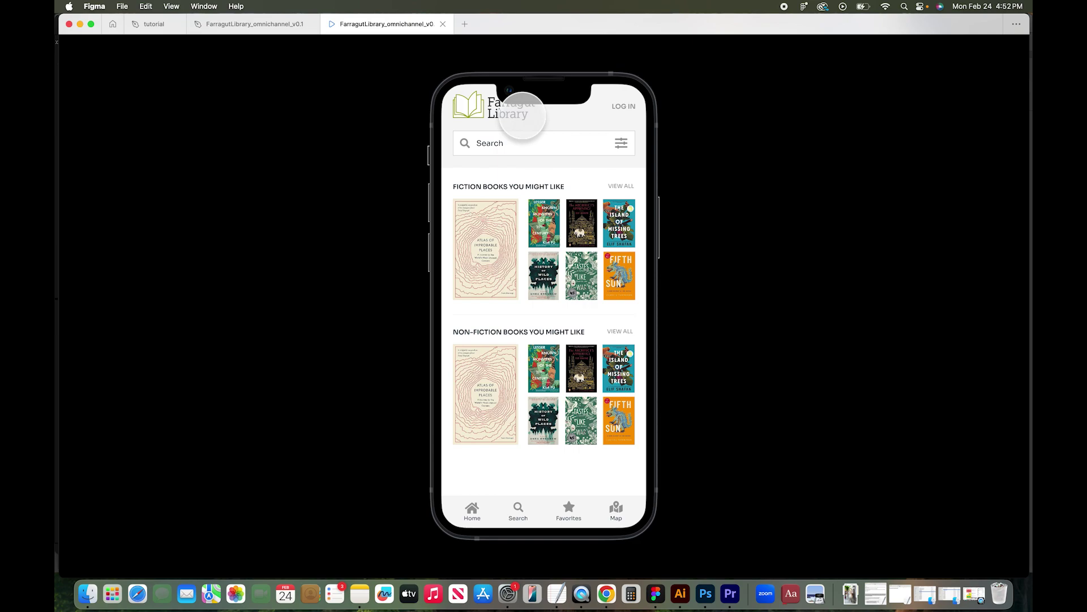
pyautogui.click(581, 297)
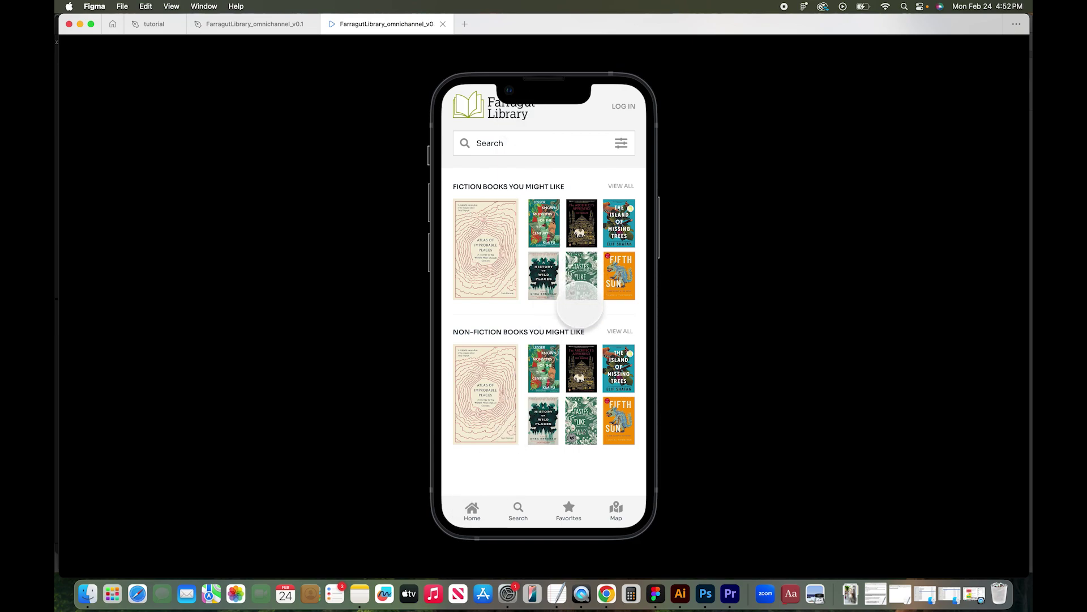
pyautogui.click(580, 303)
pyautogui.click(566, 286)
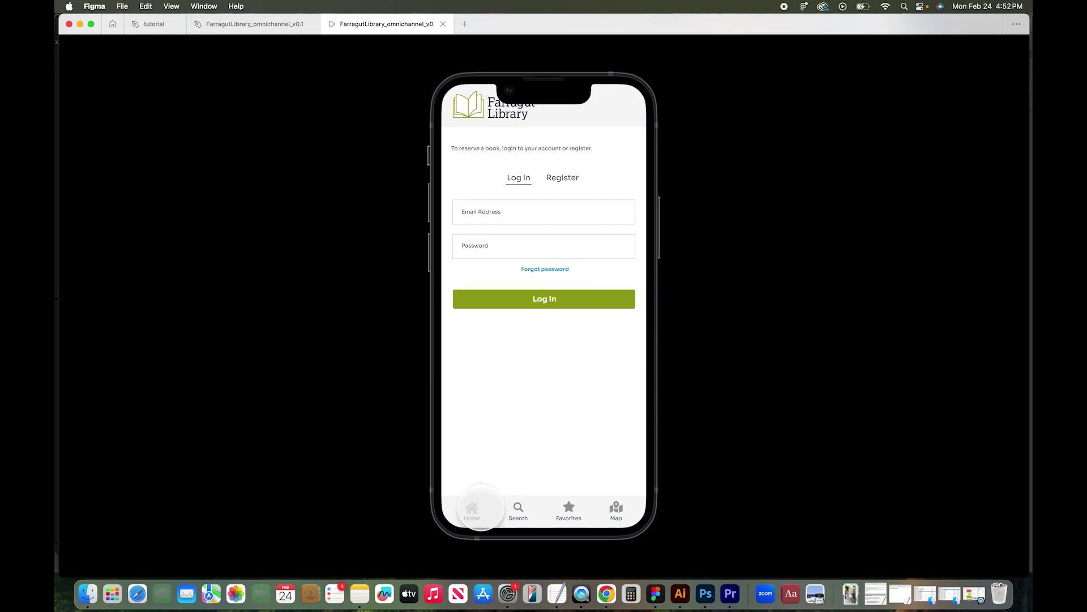
pyautogui.click(473, 509)
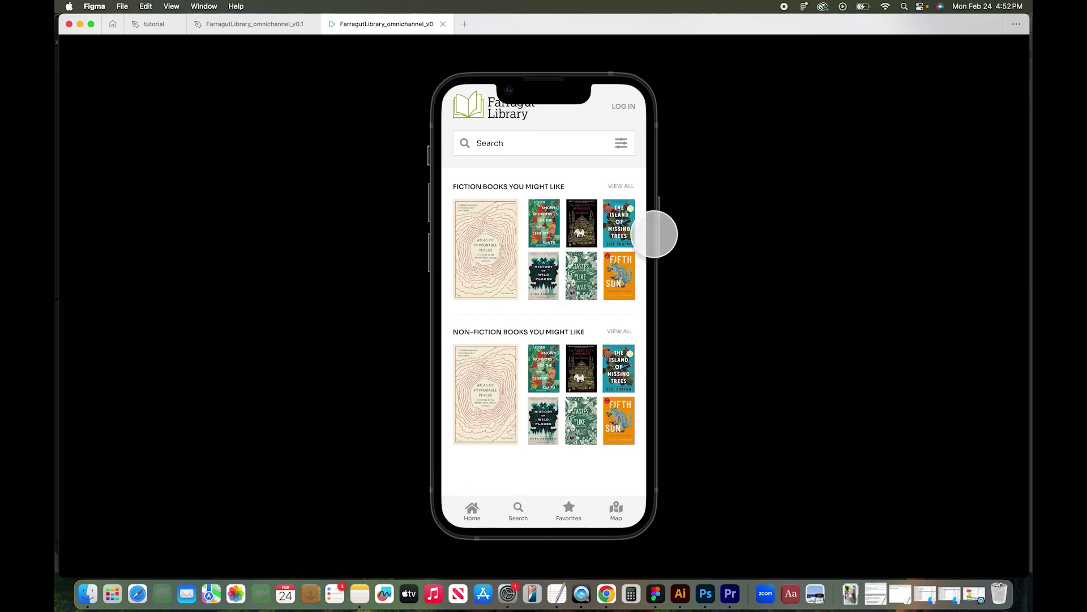
pyautogui.click(443, 24)
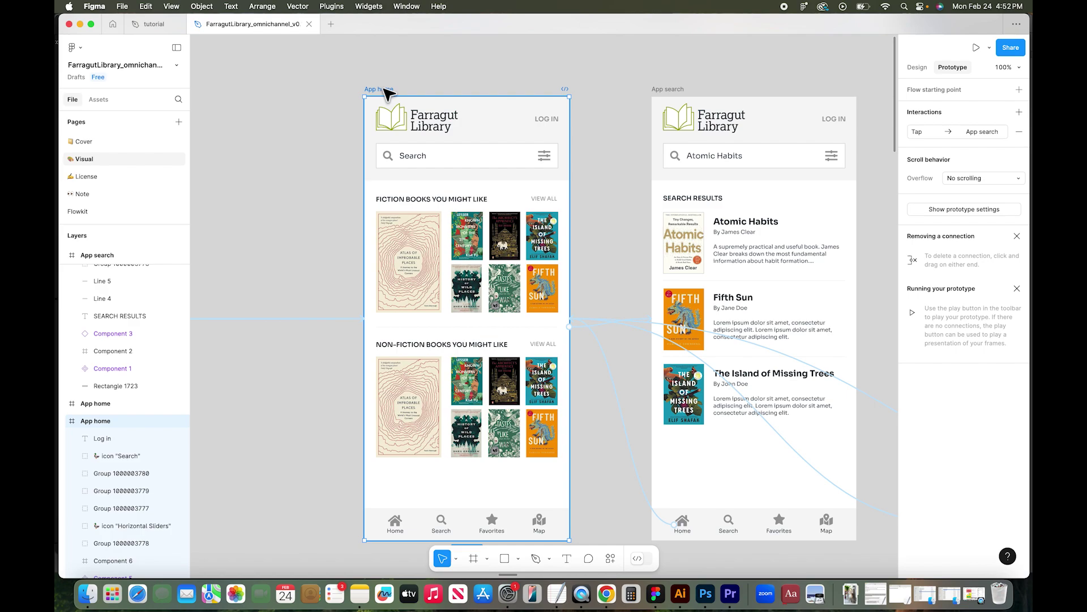
# Reopen the prototype preview starting at the App home frame
pyautogui.click(976, 48)
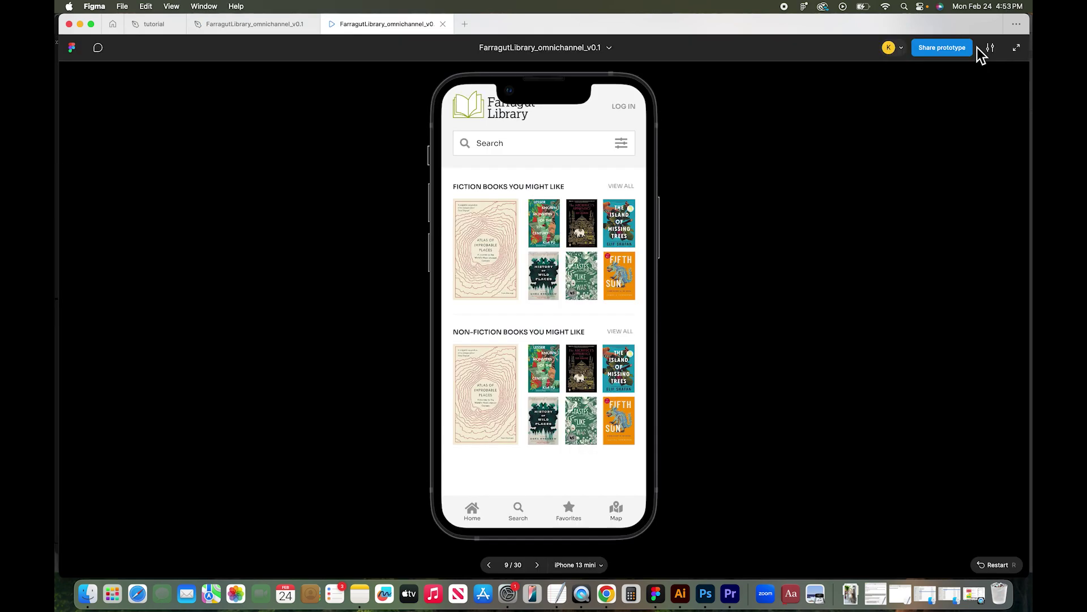